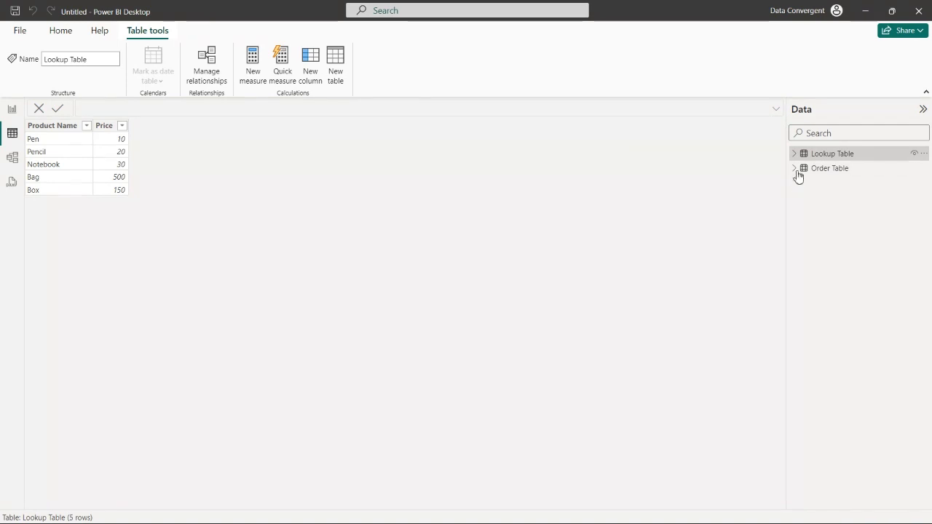
- Examine the fields and rows of the Lookup Table and the Order Table, comparing their Price columns
click(795, 155)
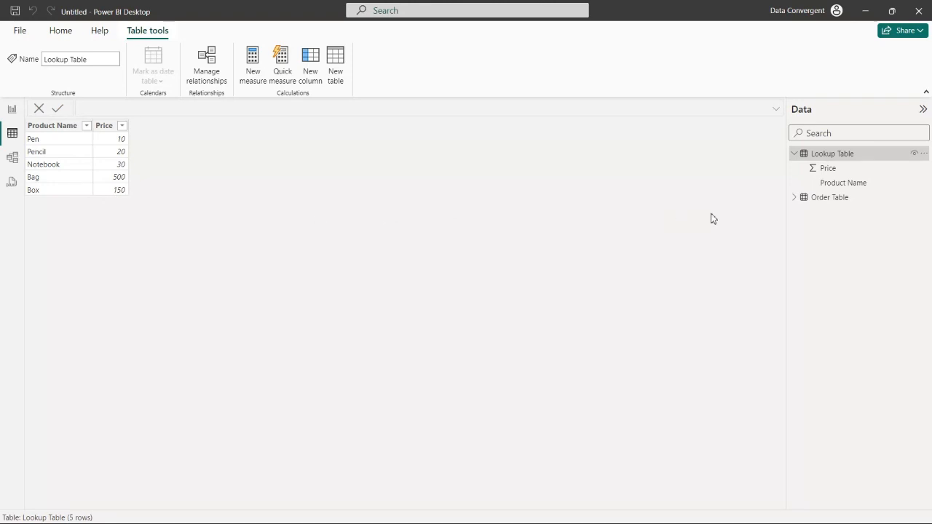
click(828, 199)
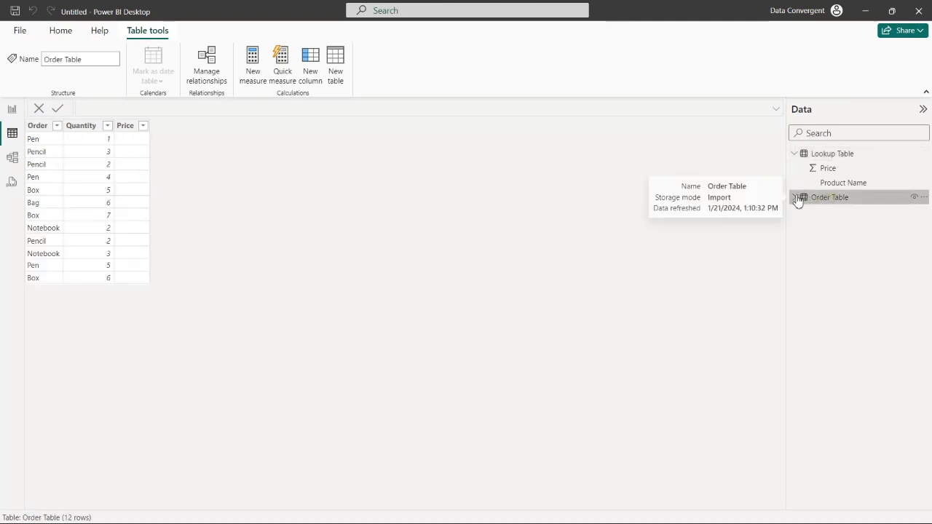
click(794, 198)
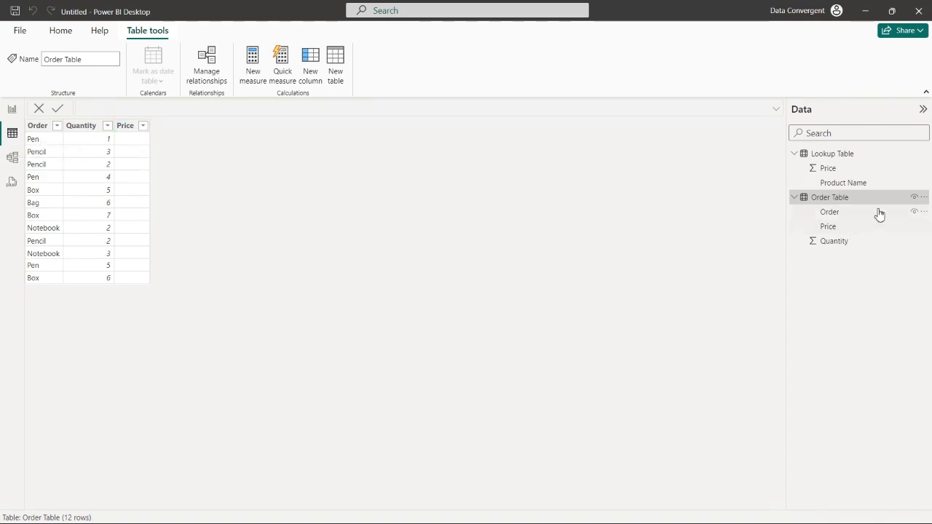
click(841, 155)
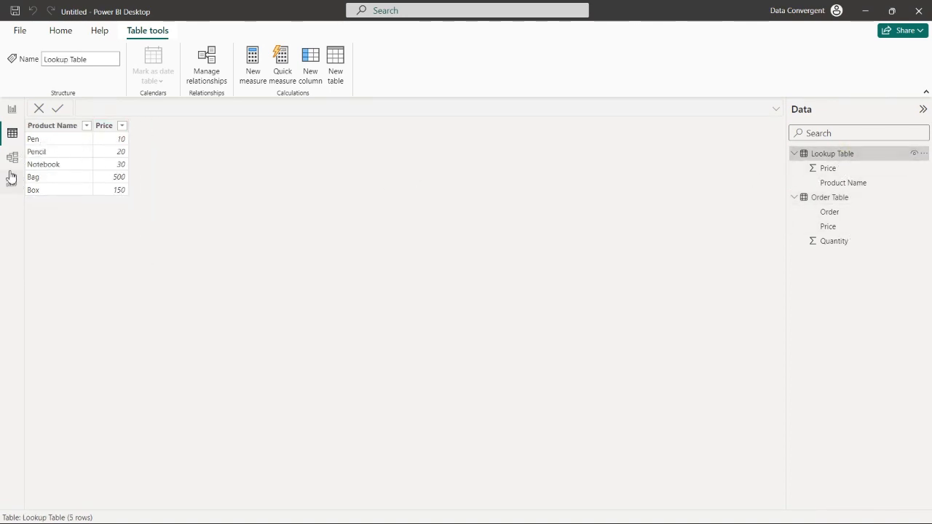
click(830, 200)
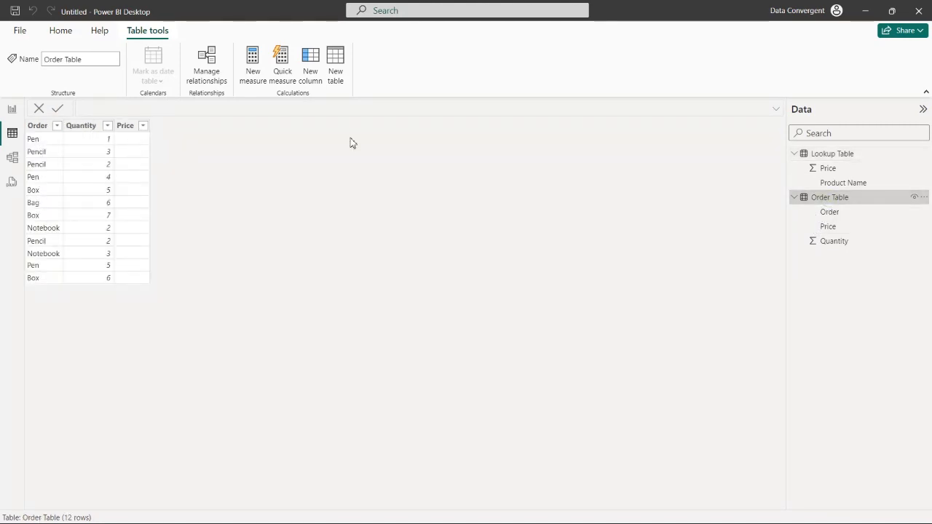
click(821, 169)
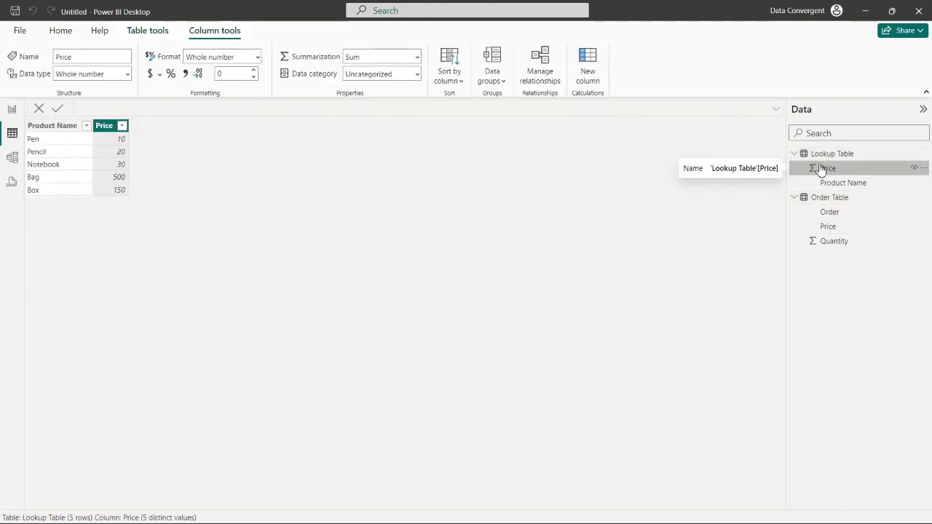
click(832, 227)
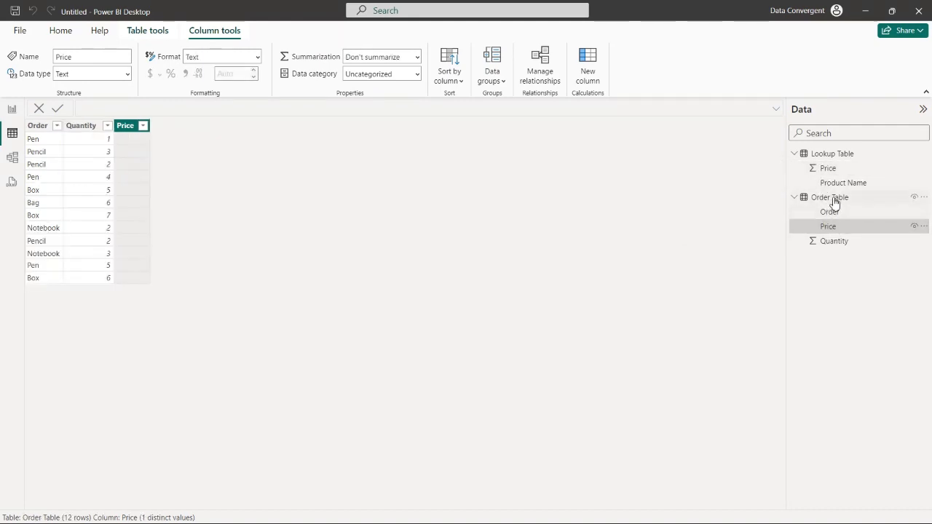
click(827, 169)
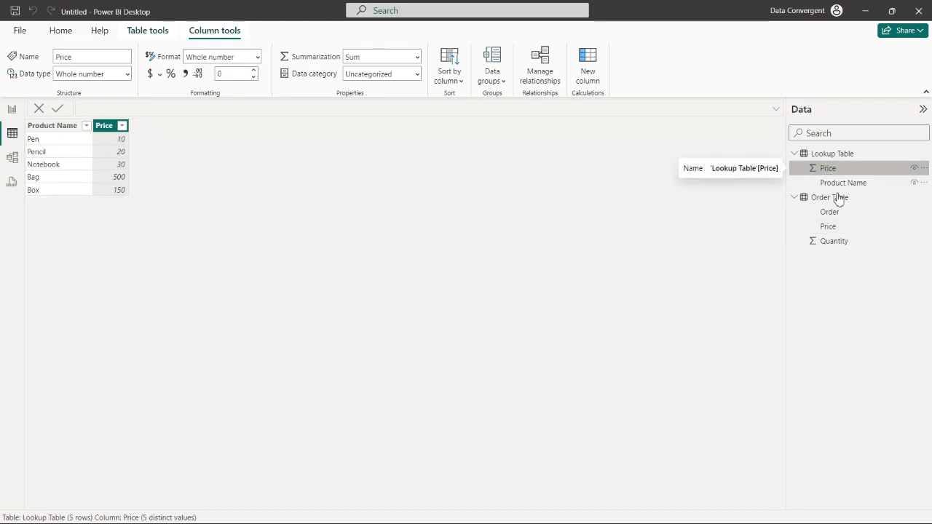
- Delete the empty Price column from the Order Table
click(839, 227)
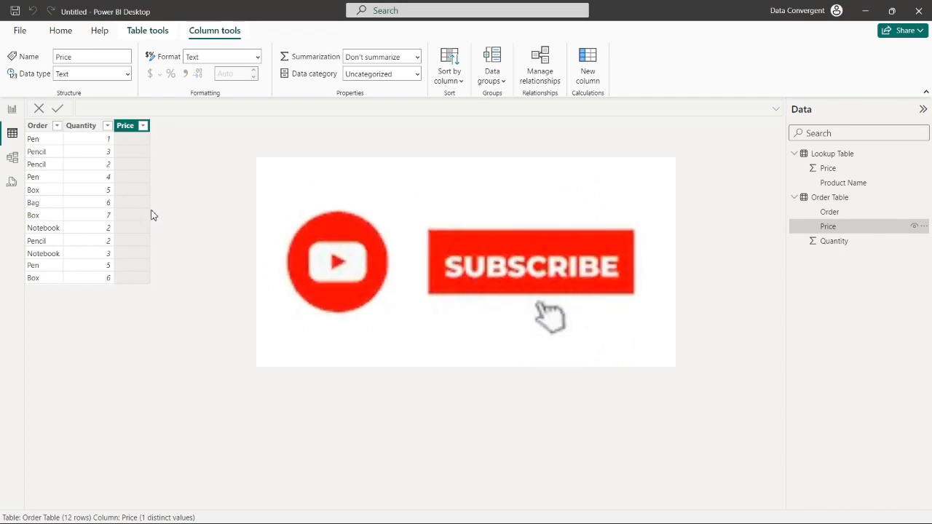
right_click(132, 133)
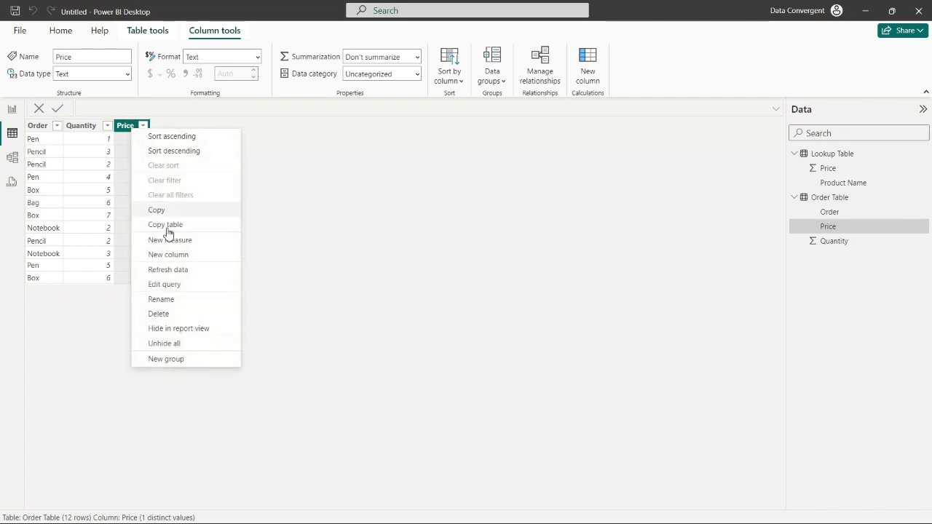
click(159, 314)
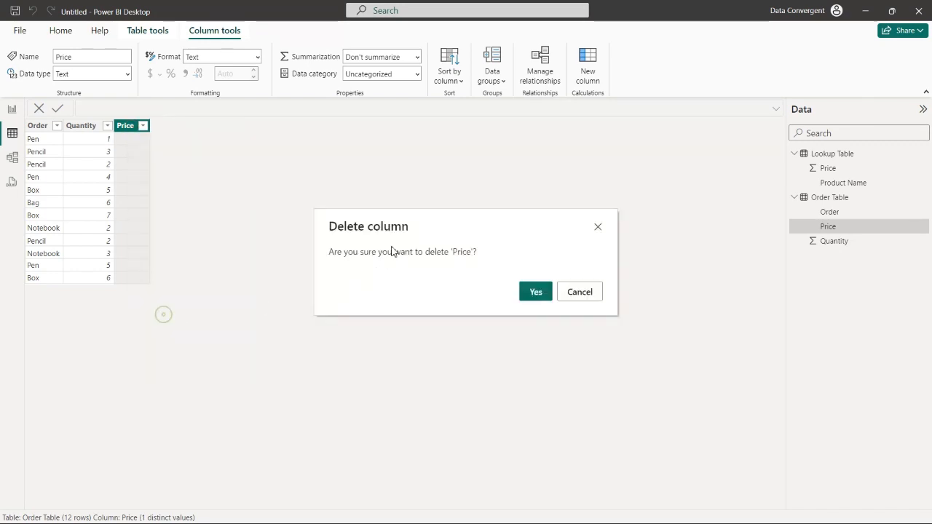
click(537, 292)
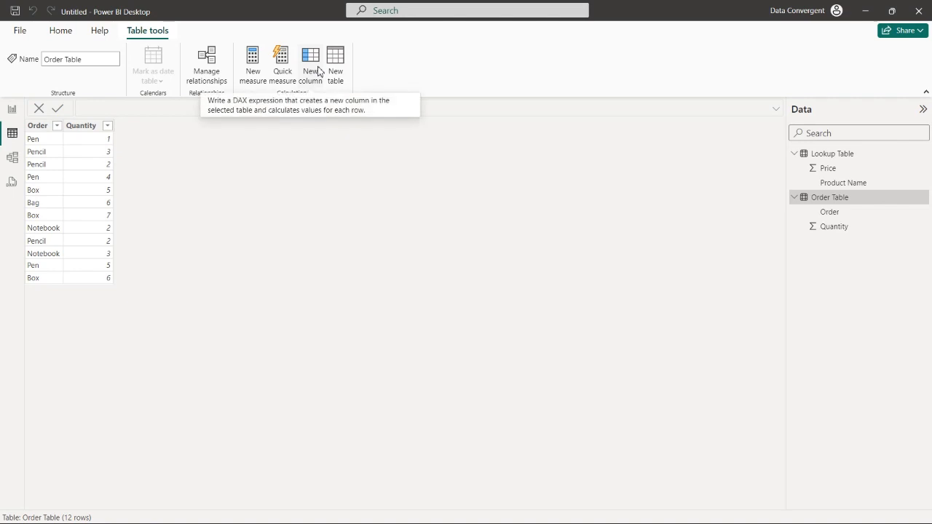
- Add a calculated column to the Order Table and name it Price in an enlarged formula editor
click(920, 198)
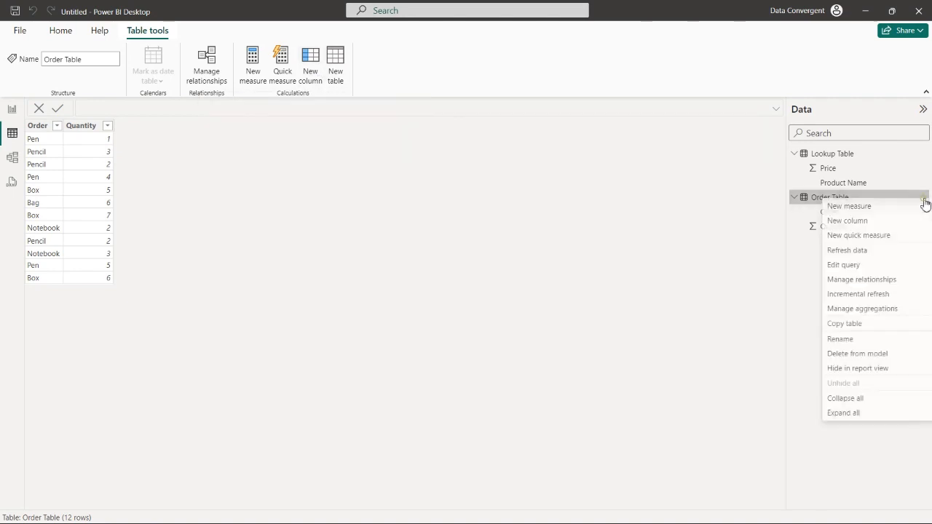
click(890, 222)
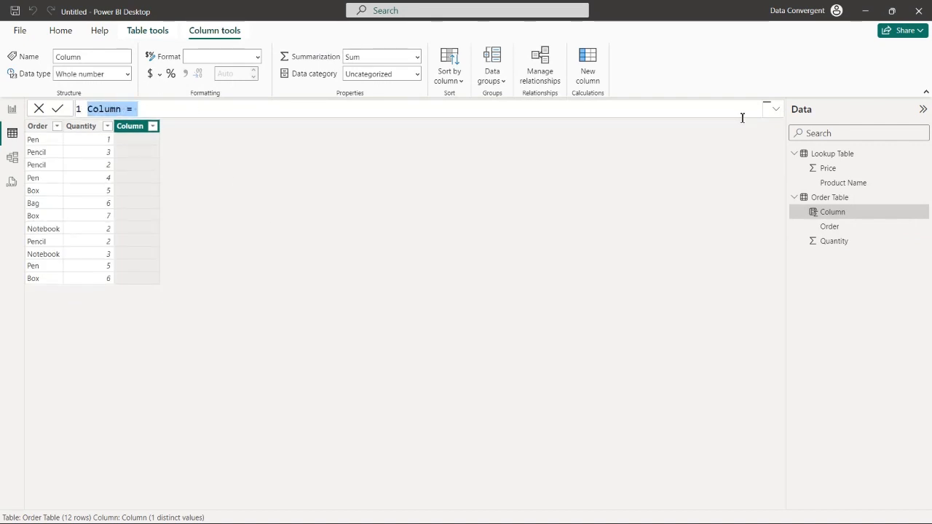
click(777, 111)
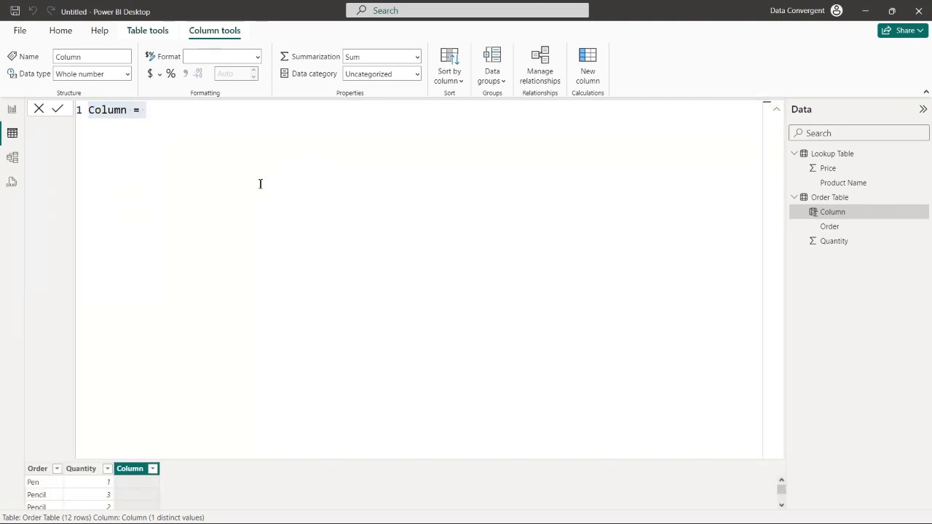
click(192, 118)
drag(132, 114, 88, 114)
text(Price = )
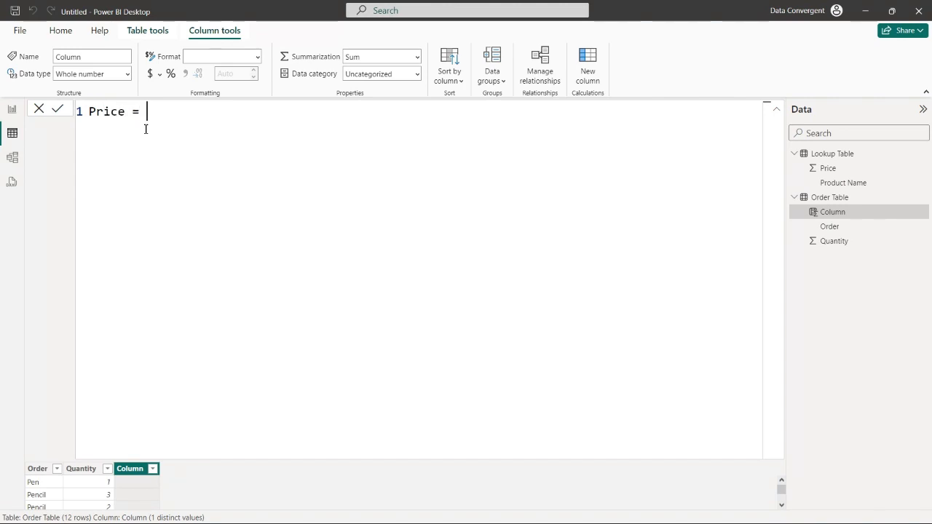
- Begin the Price column's formula with the LOOKUPVALUE function and its opening parenthesis
text(LOO)
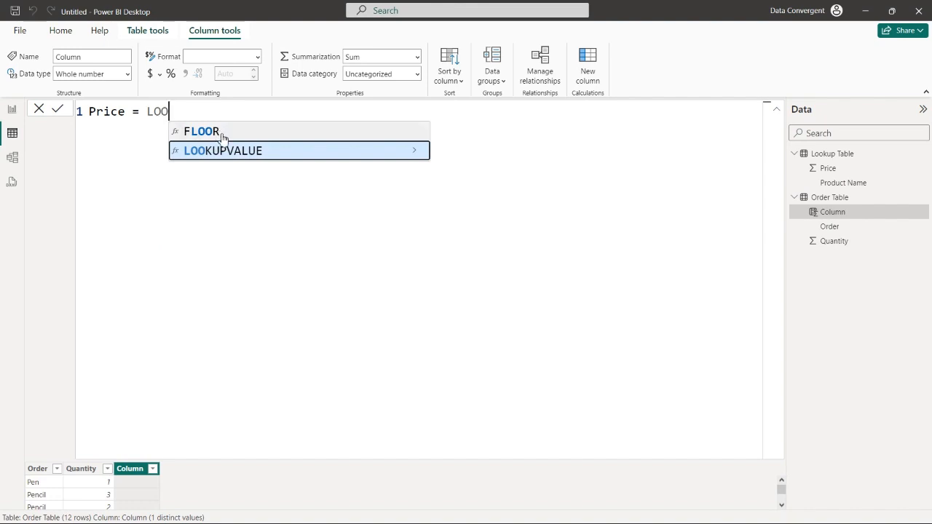
click(232, 151)
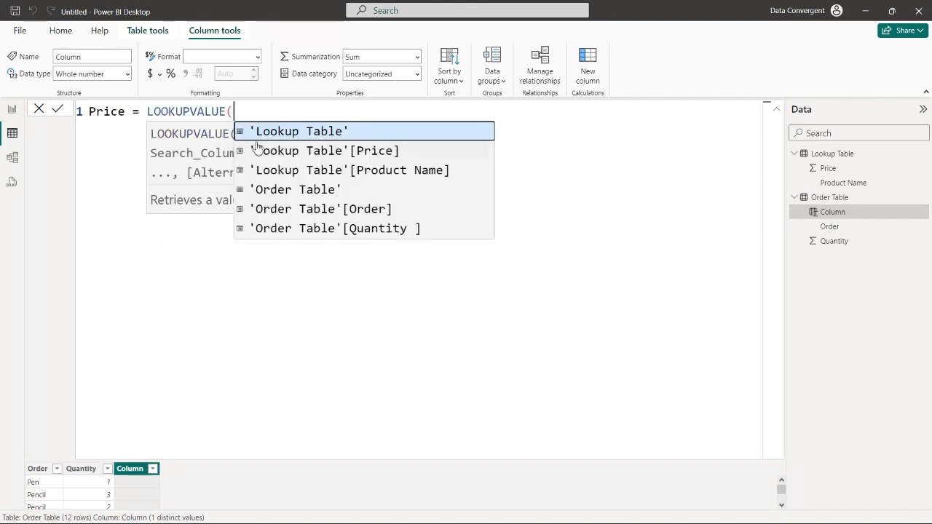
click(284, 113)
key(BackSpace)
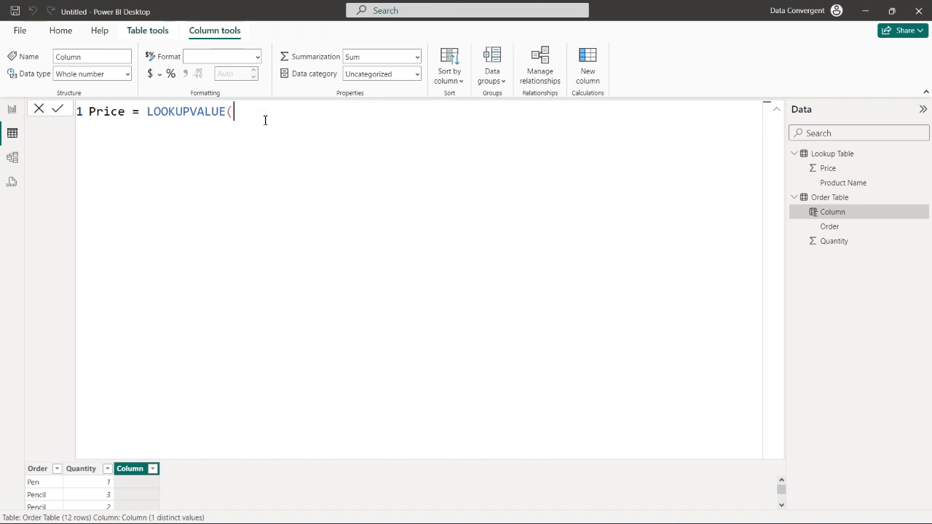
key(BackSpace)
text(()
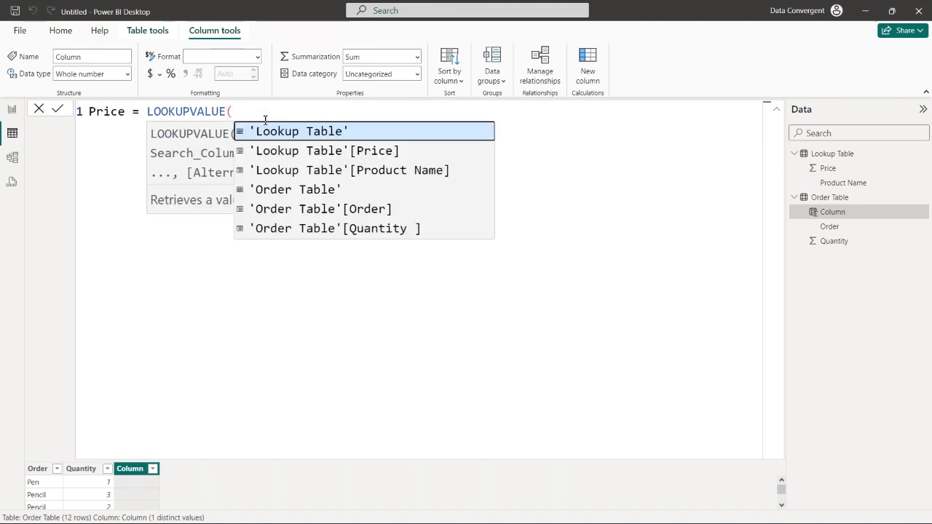
key(Escape)
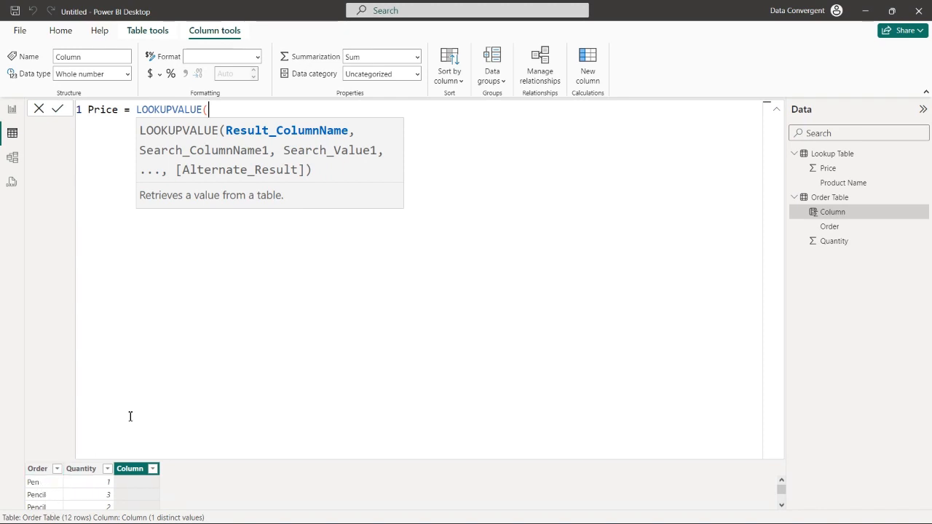
- Set 'Lookup Table'[Price] as the result column of the LOOKUPVALUE formula
text(')
key(Down)
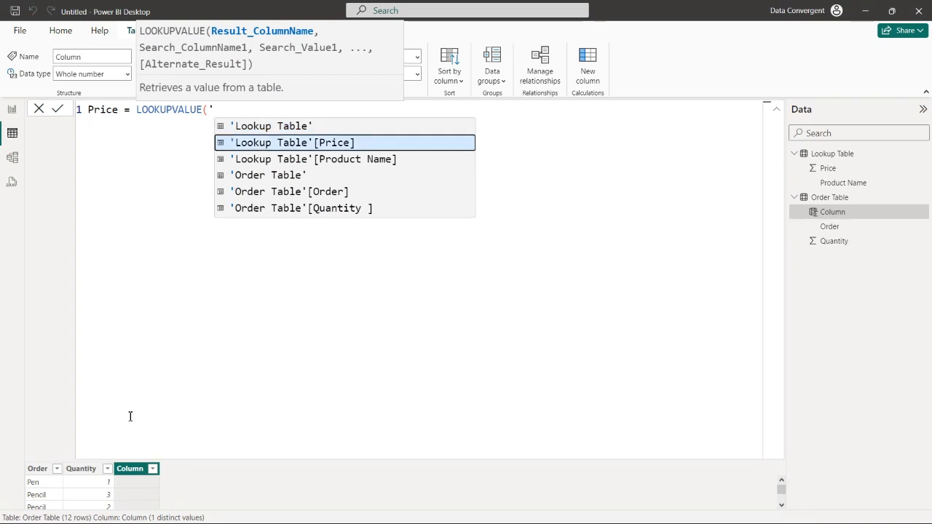
key(Down)
key(Up)
key(Tab)
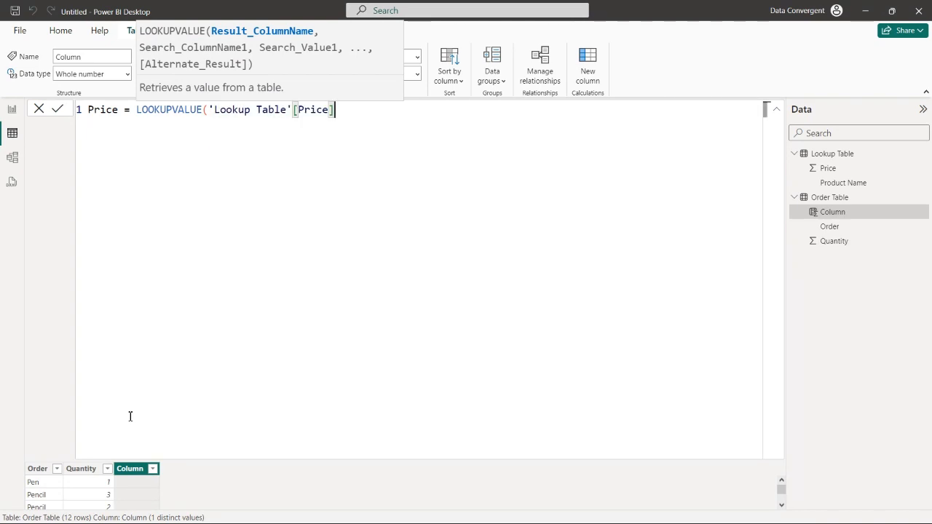
- Add 'Lookup Table'[Product Name] as the search column of the LOOKUPVALUE formula
click(345, 109)
text(,)
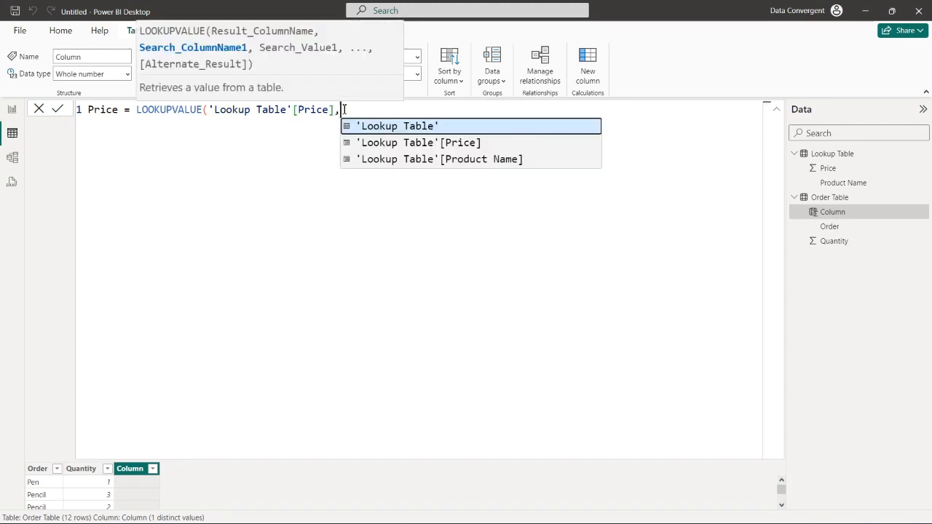
click(380, 157)
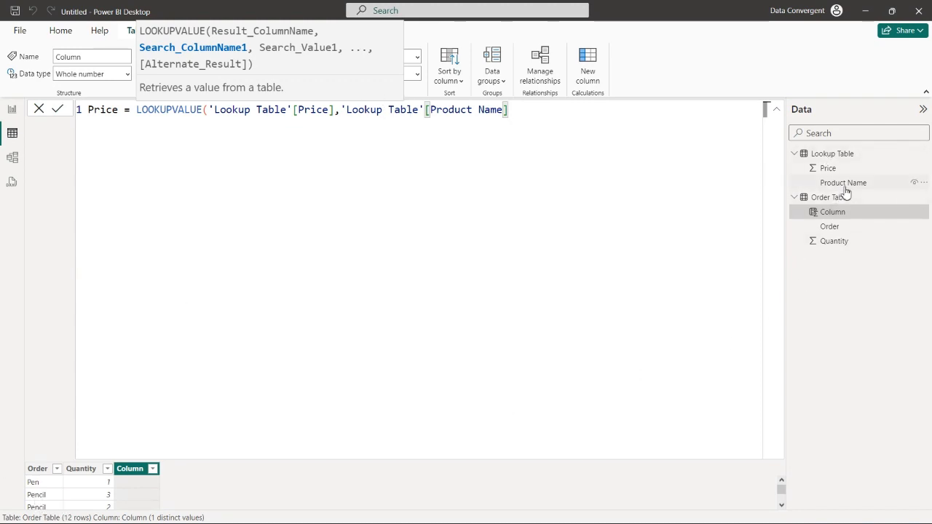
- Add 'Order Table'[Order] as the search value, then close and commit the Price formula and collapse the formula editor
click(515, 112)
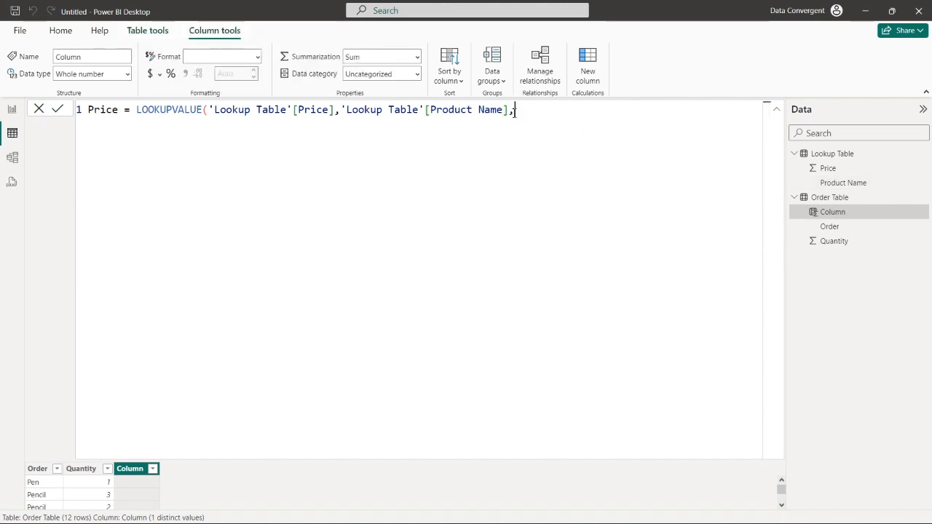
text(')
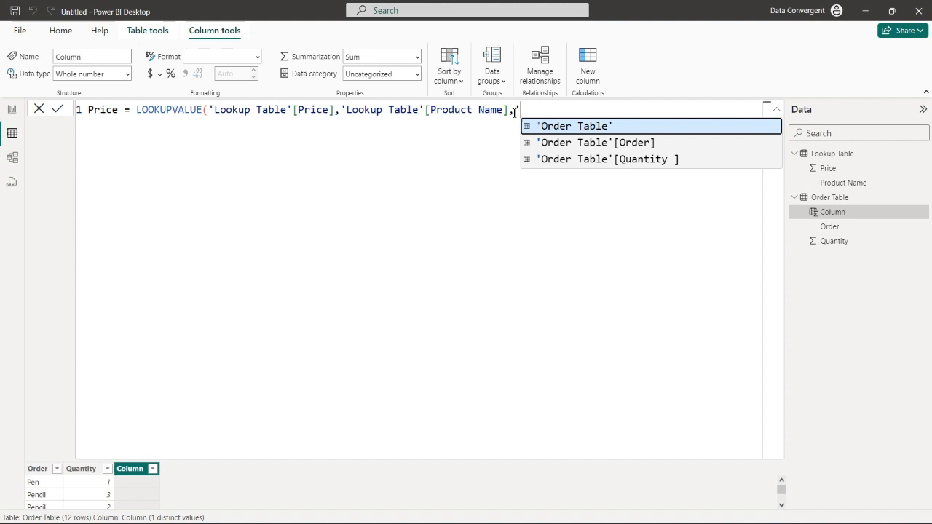
click(608, 142)
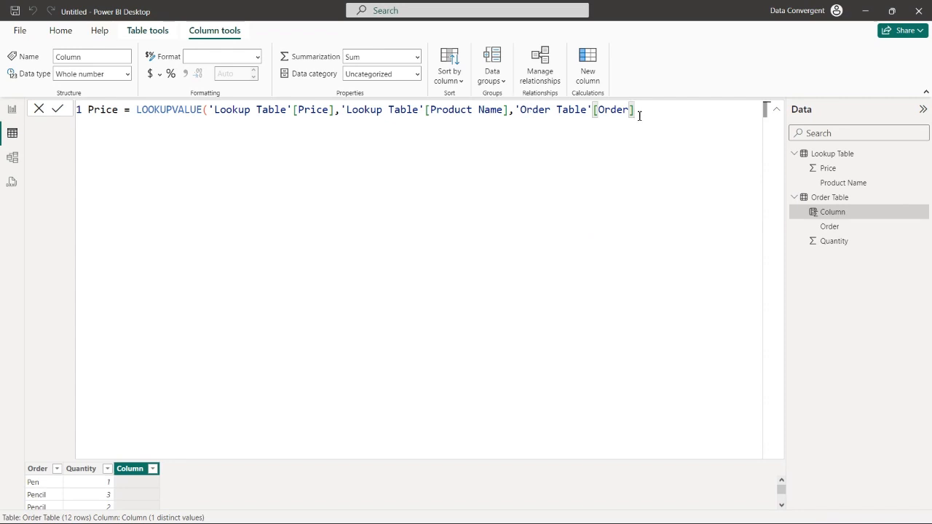
text())
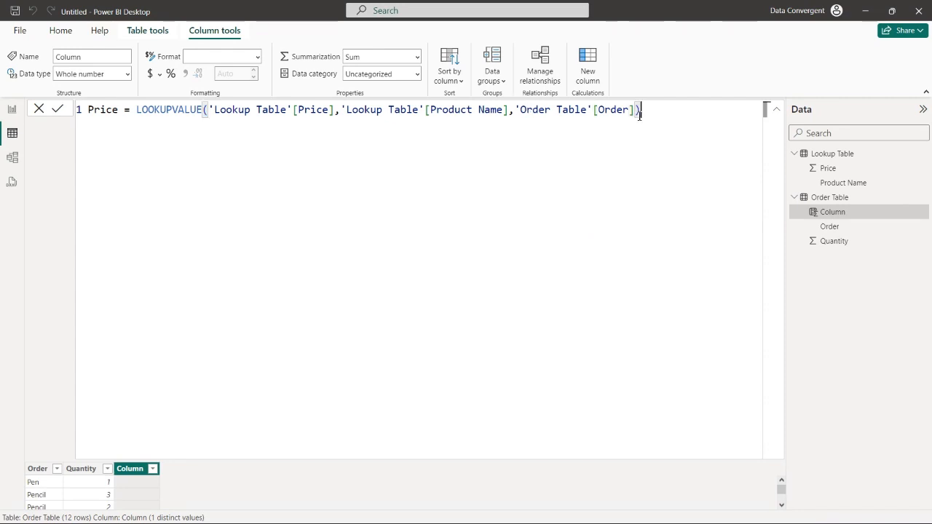
key(Return)
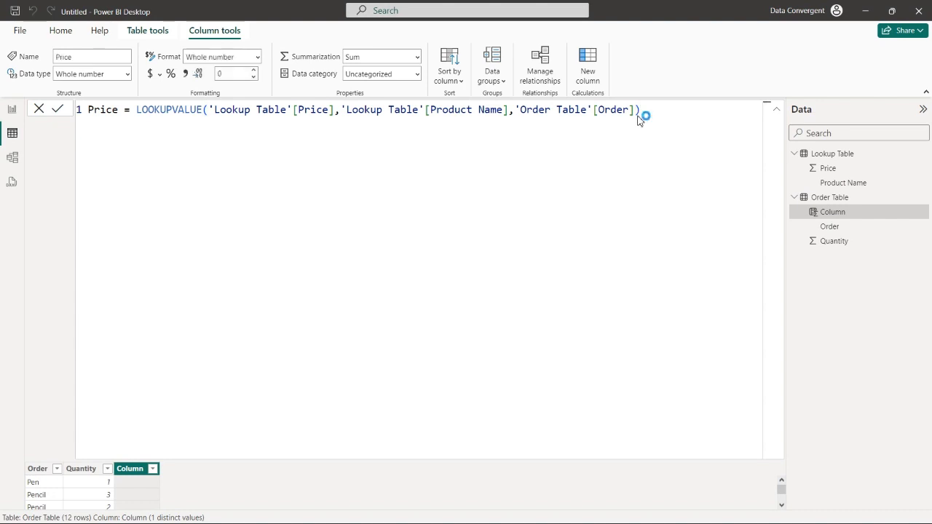
click(776, 109)
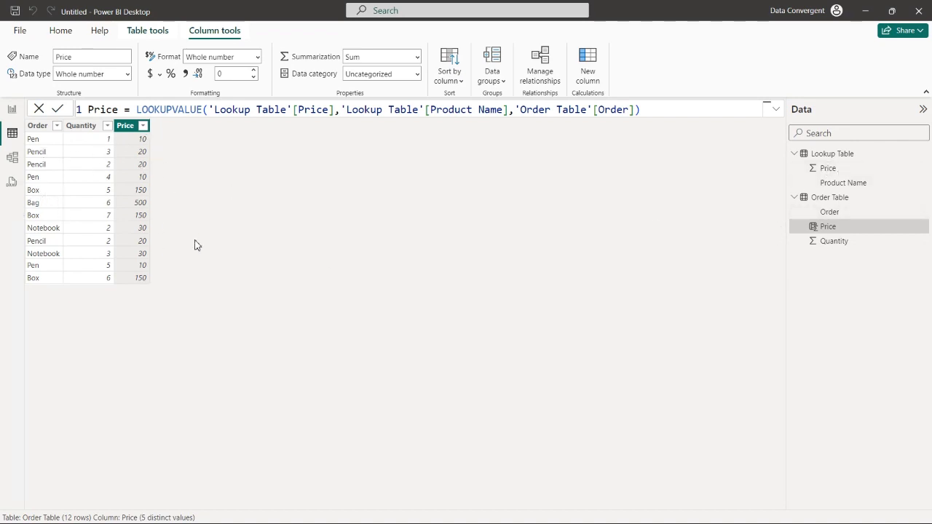
- Add a new calculated column to the Order Table and name it Total Price in its formula
click(81, 126)
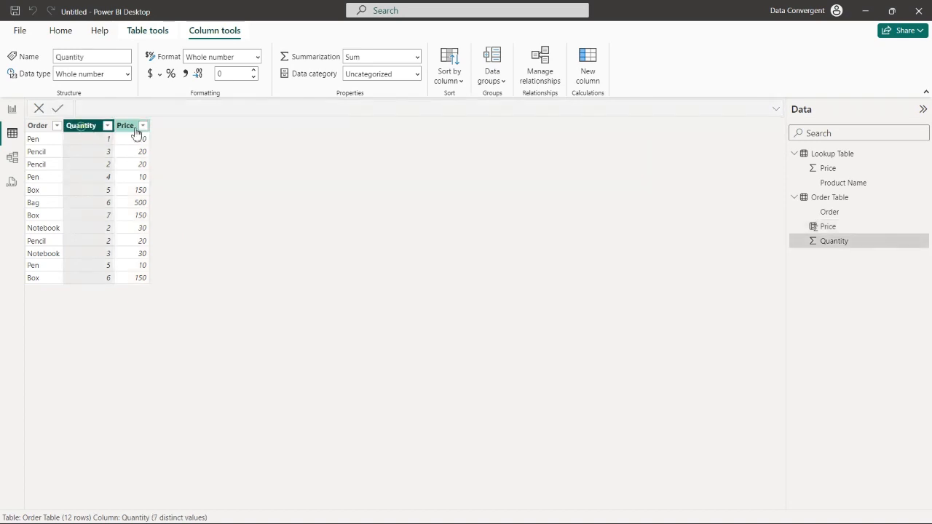
click(134, 128)
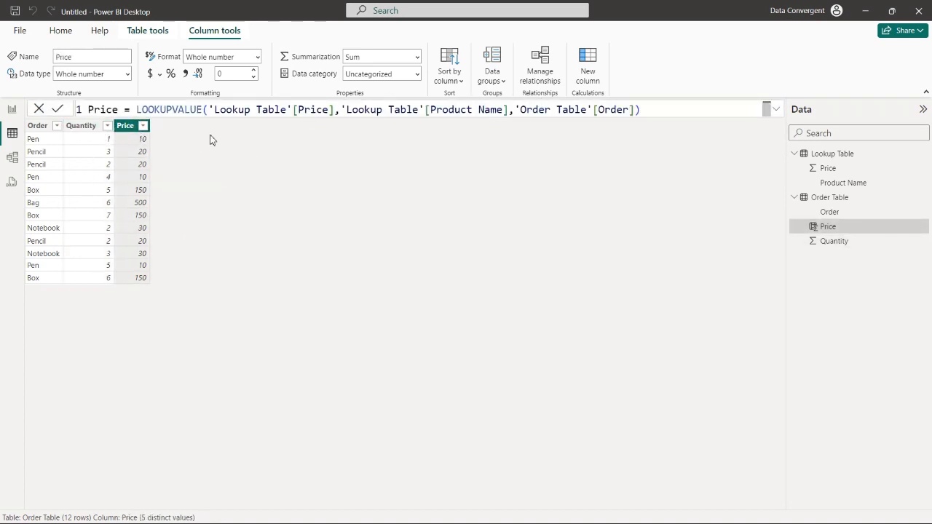
click(148, 33)
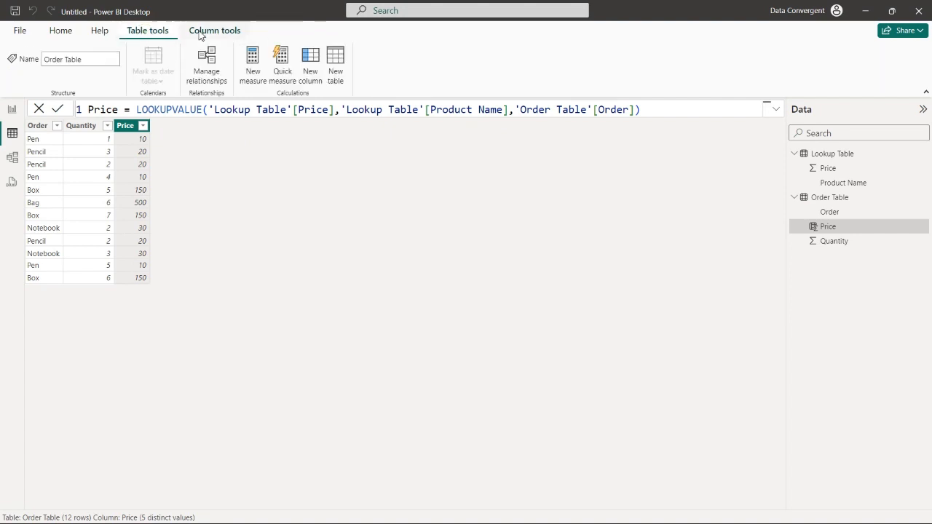
click(317, 58)
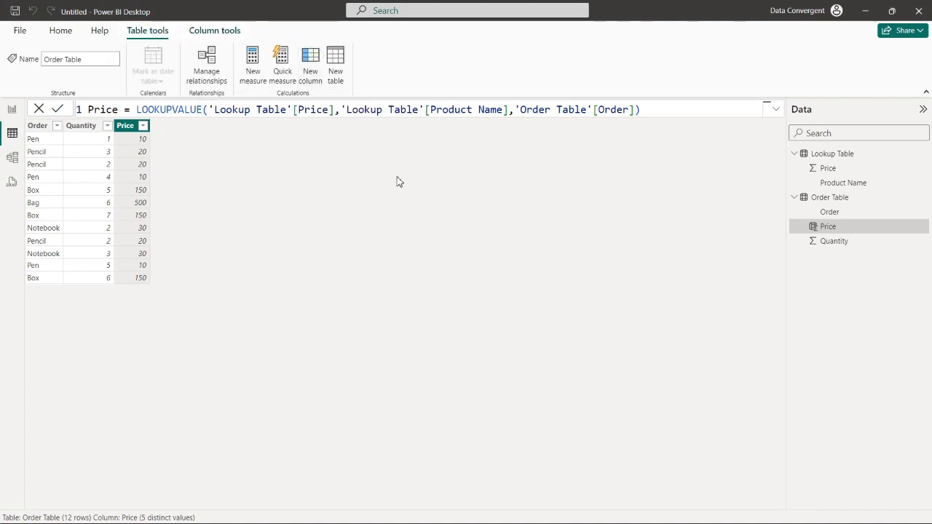
click(135, 108)
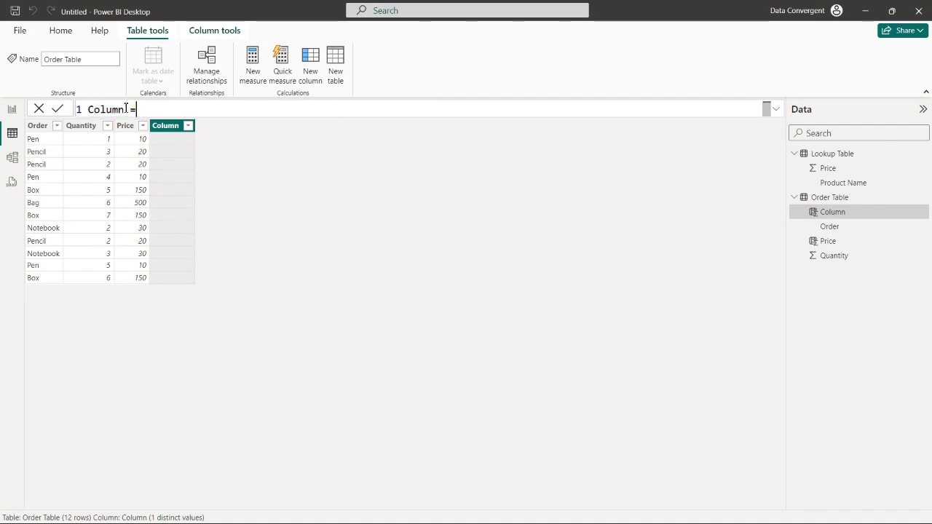
double_click(120, 110)
text(Y)
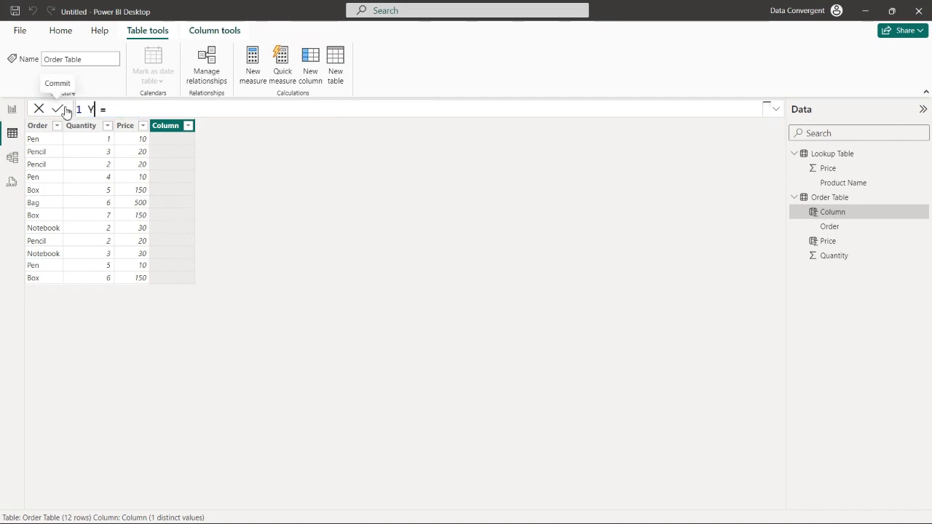
text(otal )
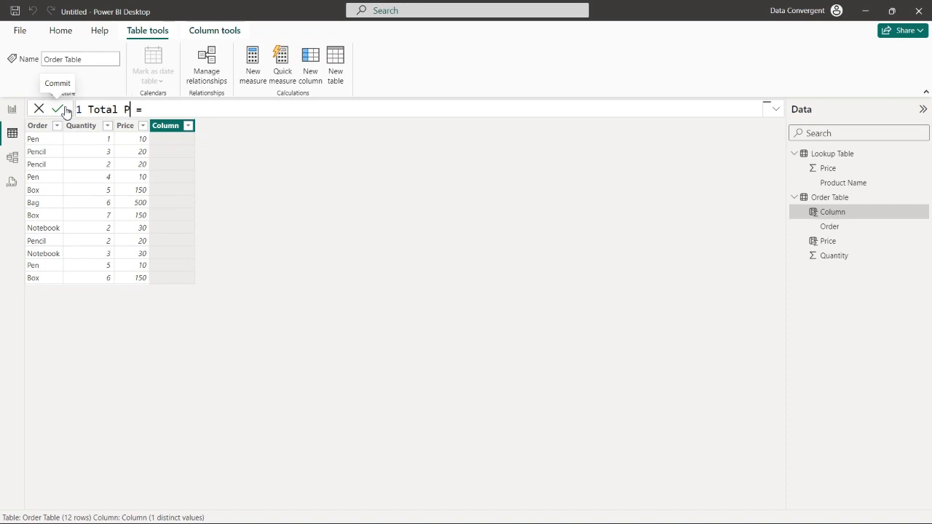
text(Price)
key(End)
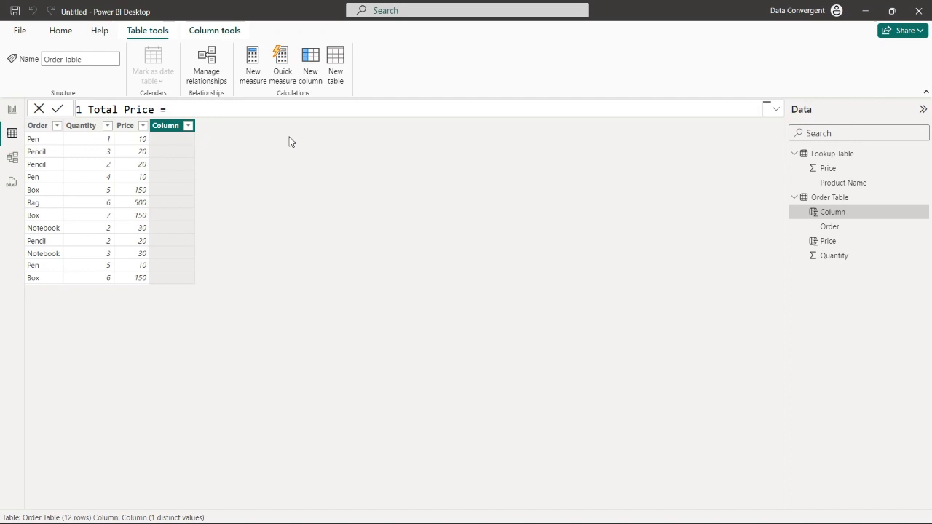
- Define Total Price as 'Order Table'[Quantity ]*'Order Table'[Price] and commit the formula
text(Q)
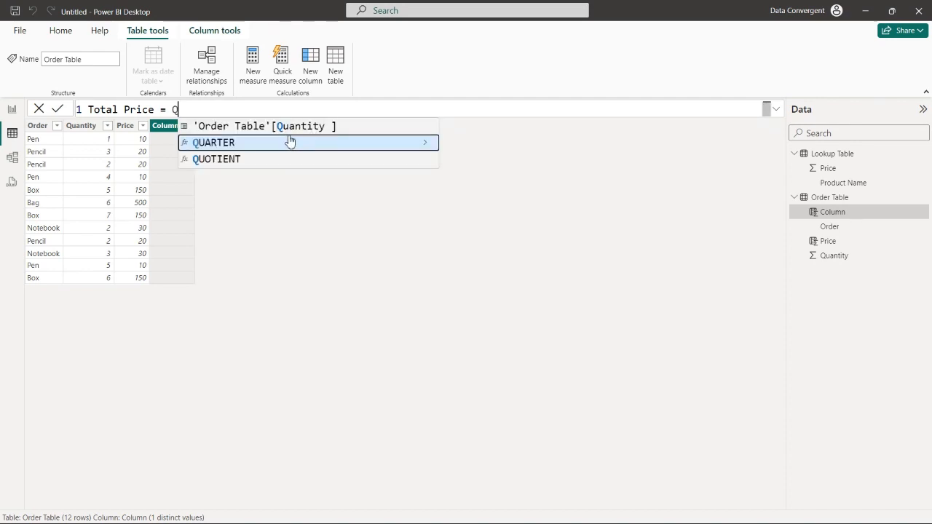
click(290, 127)
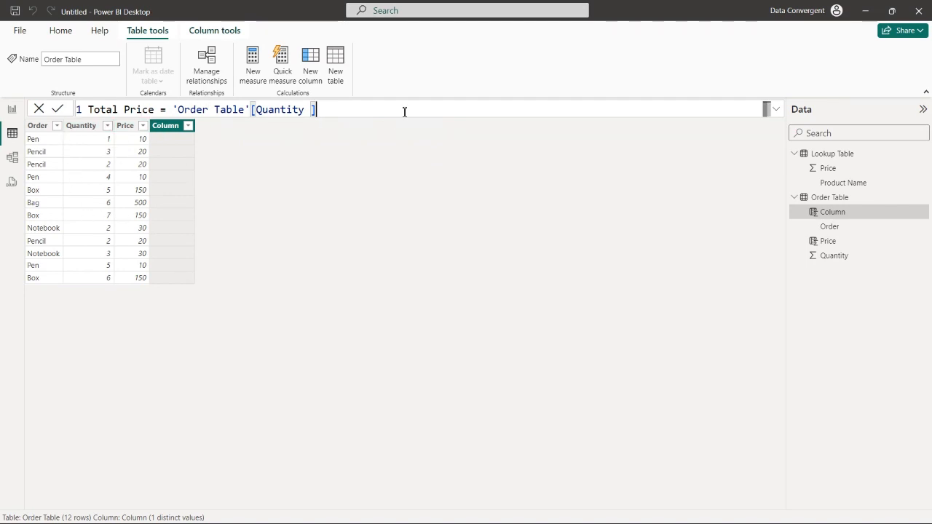
text(*)
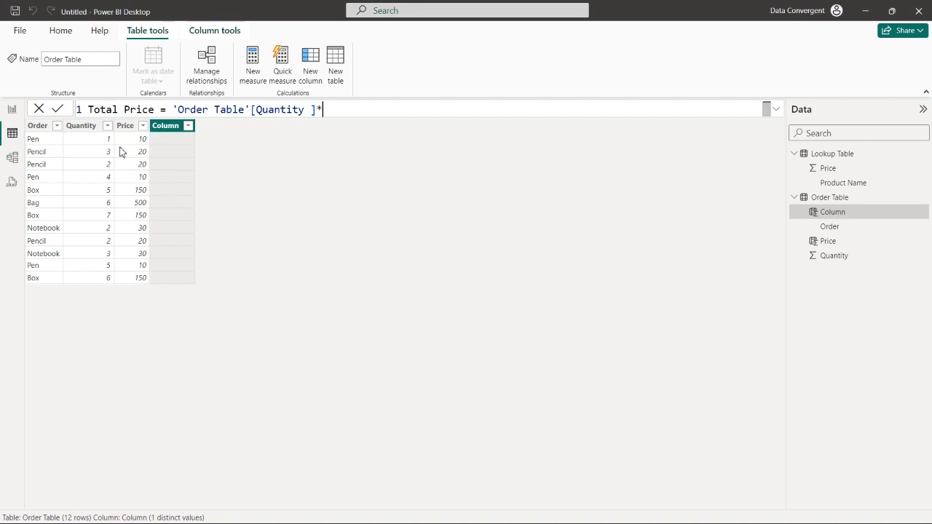
text(Pr)
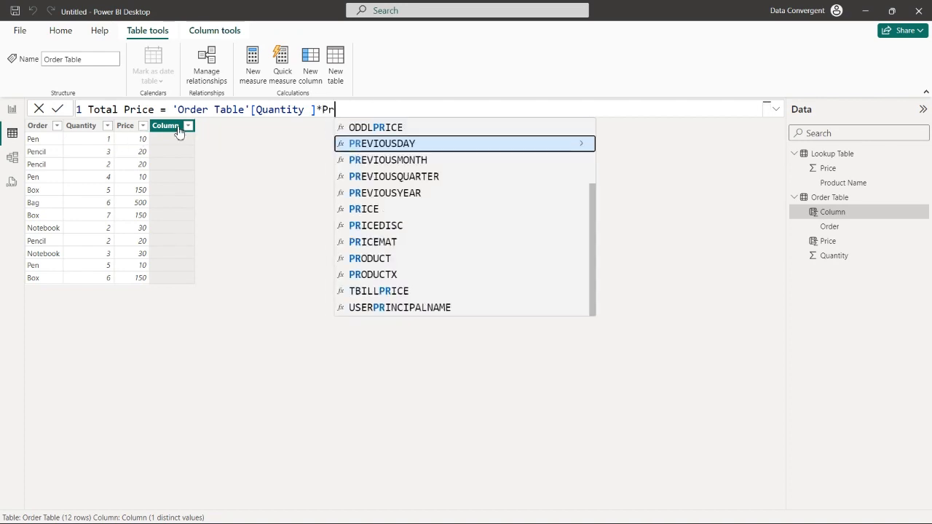
text(ice)
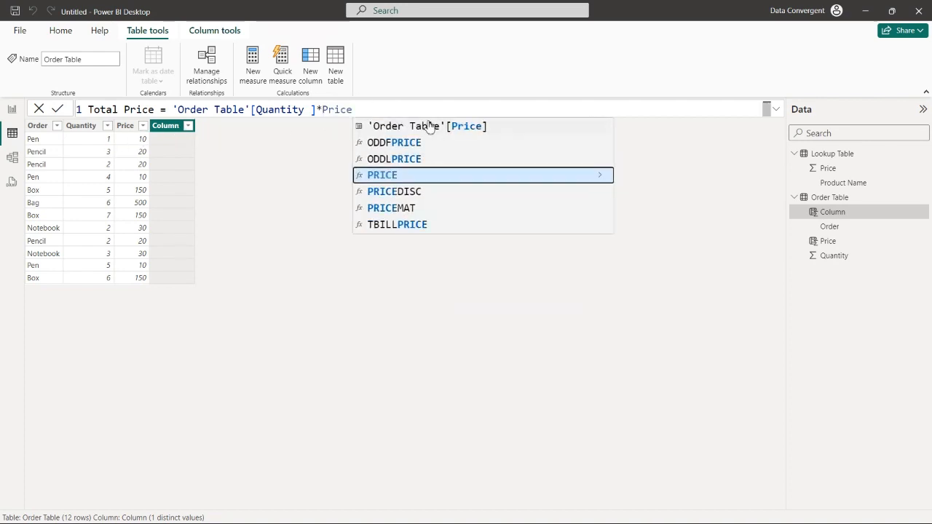
click(431, 127)
drag(327, 109, 439, 109)
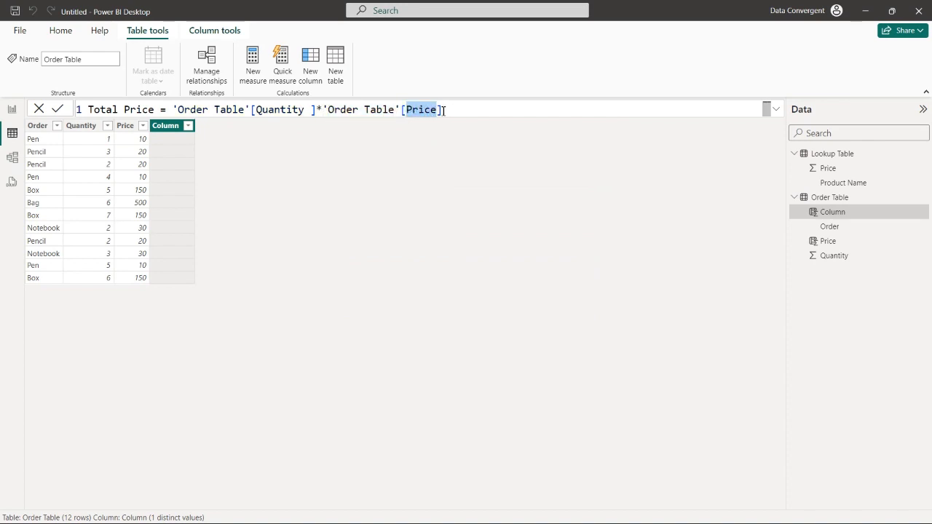
click(445, 109)
key(Return)
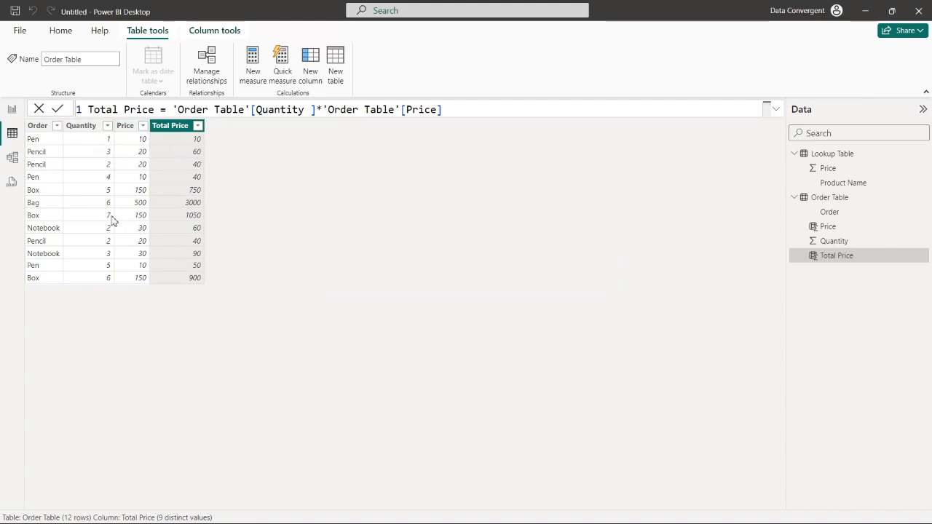
- Select the Order Table's Price column to review its LOOKUPVALUE formula
click(125, 127)
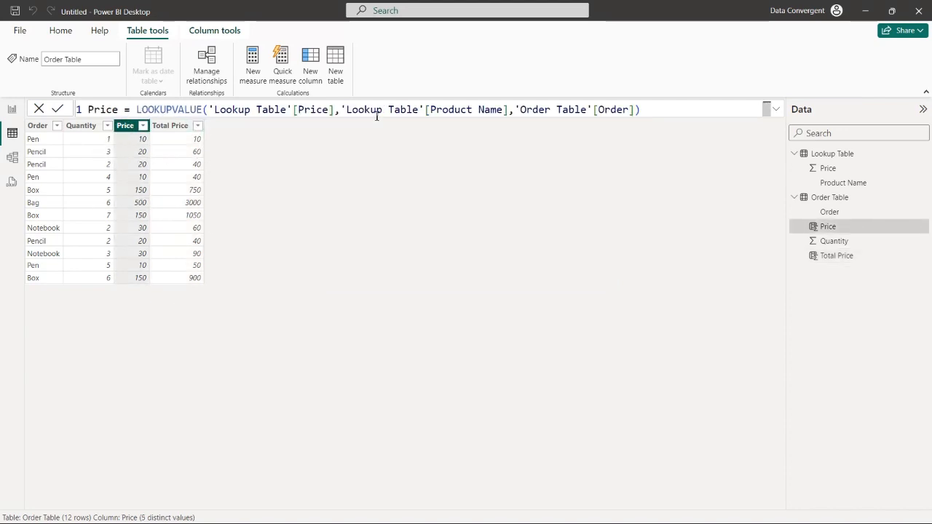